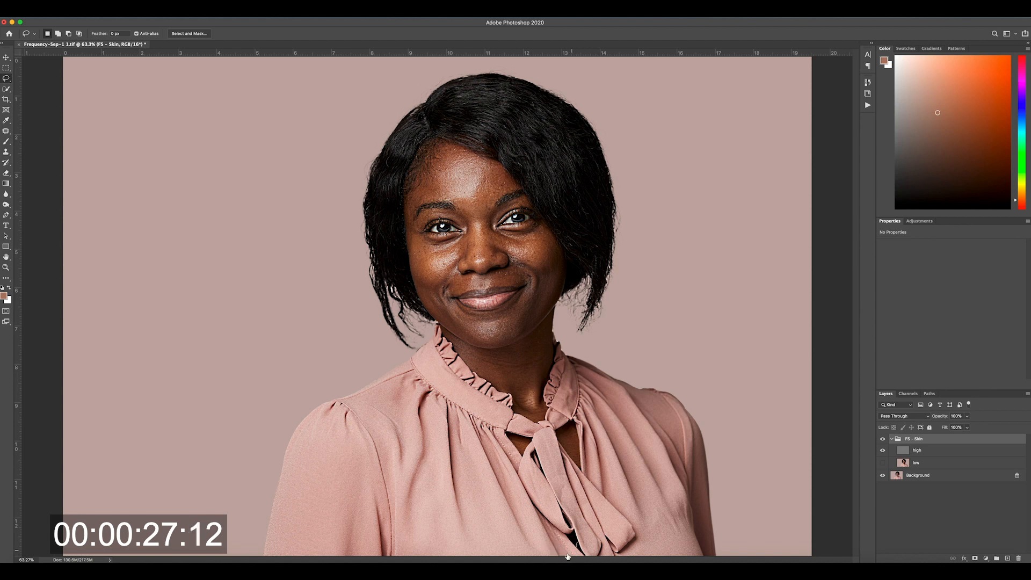
Step: Show the low layer and hide the high layer in the FS - Skin group
left_click(882, 462)
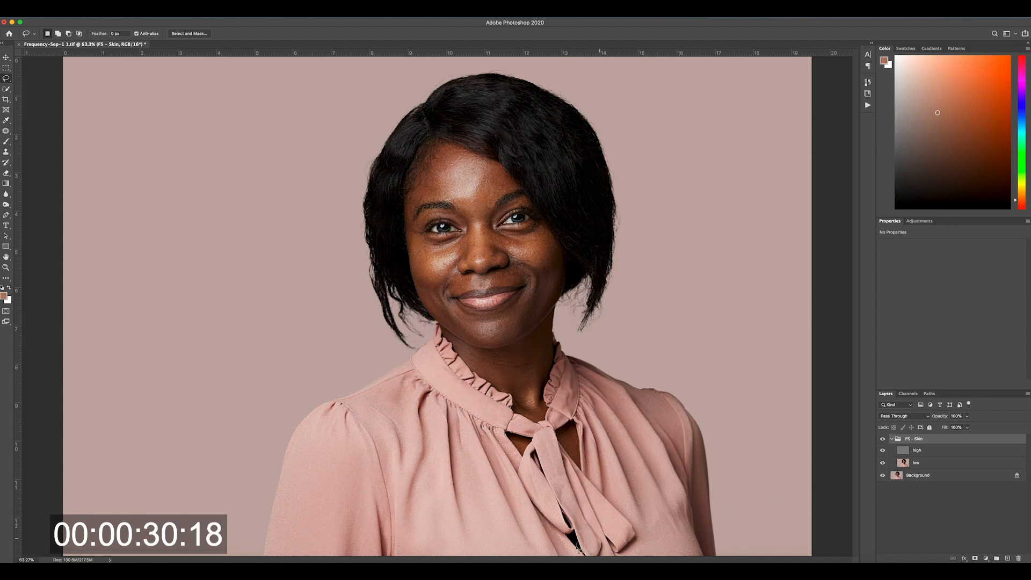
left_click(883, 463)
left_click(882, 462)
left_click(883, 450)
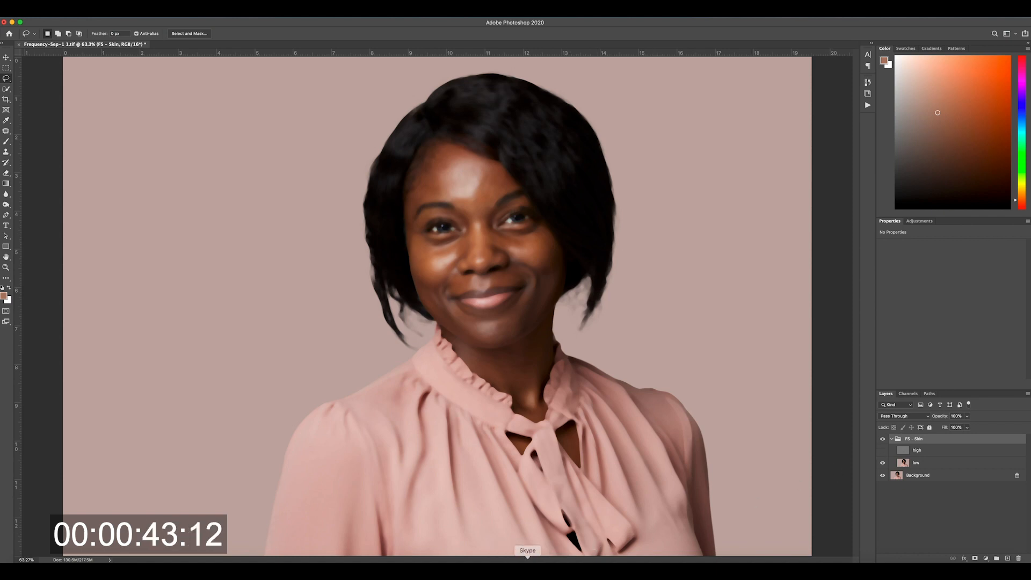
Step: Tone down the shiny highlights on the forehead and cheek of the low layer using the Clone Stamp in Darken mode
left_click(6, 152)
left_click(123, 33)
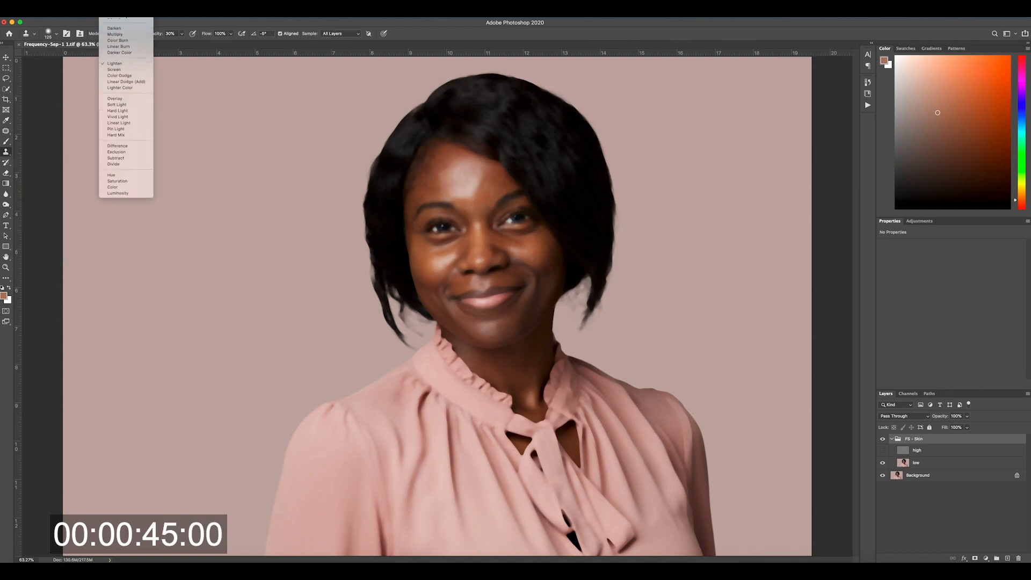
left_click(129, 28)
left_click(913, 462)
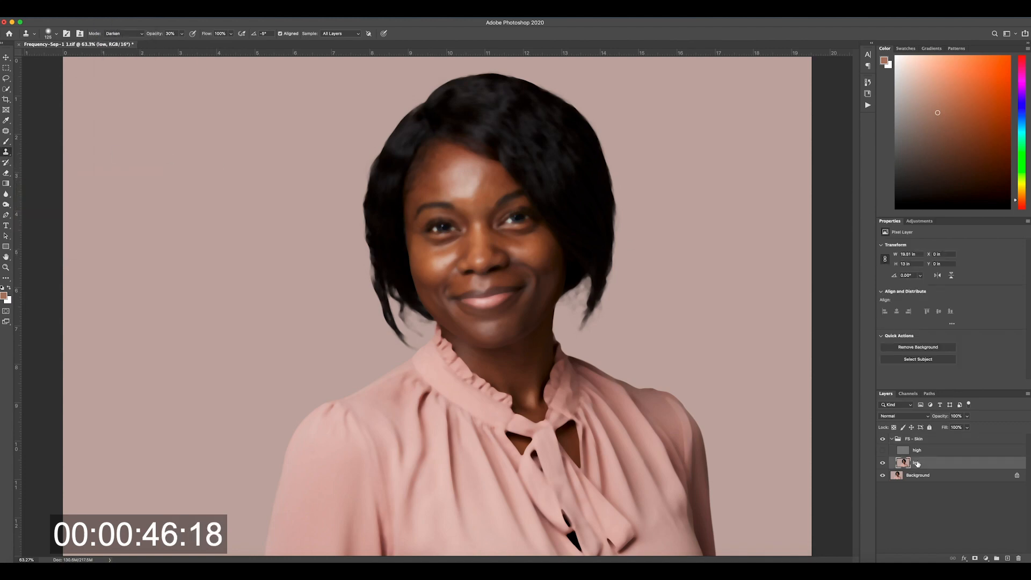
key("super+1")
mouse_move(506, 153)
left_mouse_down()
mouse_move(428, 352)
mouse_move(405, 369)
left_mouse_up()
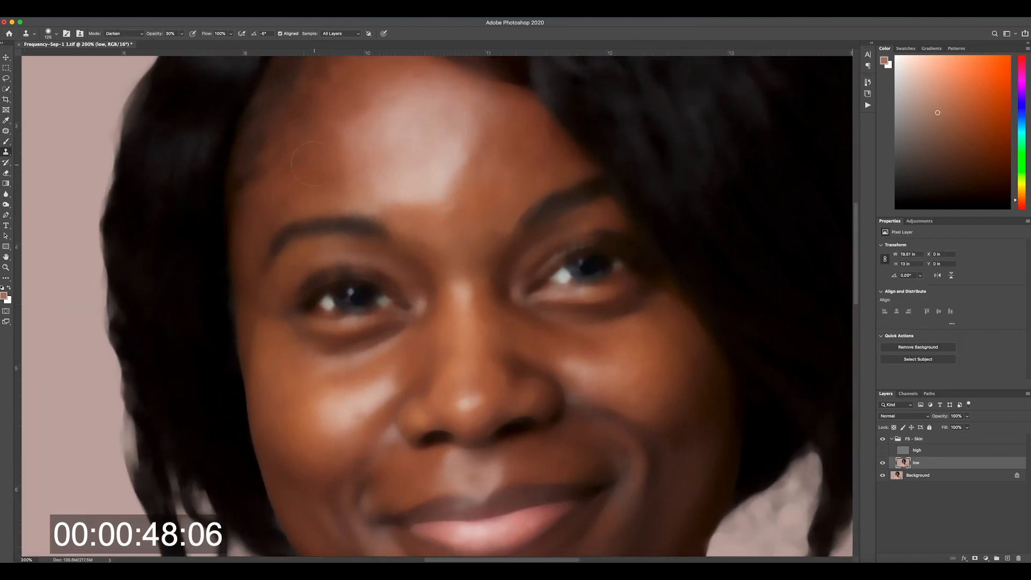
left_click(348, 165, "alt")
mouse_move(357, 155)
left_mouse_down()
mouse_move(371, 127)
mouse_move(349, 165)
mouse_move(379, 188)
mouse_move(354, 105)
mouse_move(384, 112)
mouse_move(386, 86)
mouse_move(398, 107)
left_mouse_up()
left_click(353, 104, "alt")
left_click(484, 113, "alt")
left_click(481, 138, "alt")
mouse_move(463, 105)
left_mouse_down()
mouse_move(451, 169)
mouse_move(428, 183)
mouse_move(370, 164)
mouse_move(422, 181)
mouse_move(403, 183)
left_mouse_up()
left_click(475, 165, "alt")
left_click(445, 209, "alt")
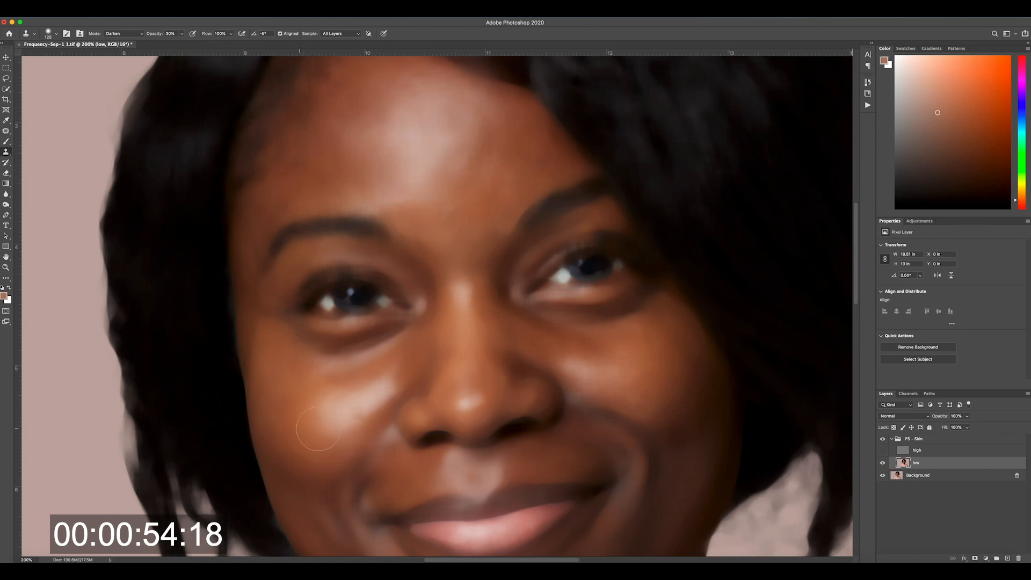
left_click(347, 382, "alt")
left_click_drag(361, 403, 390, 387)
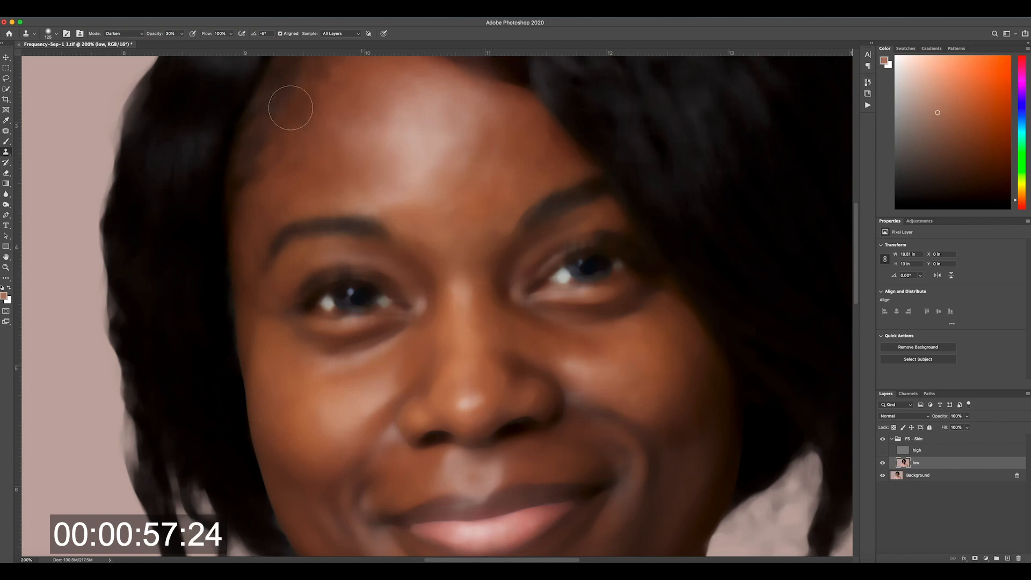
Step: Lighten the shadow beneath the eye nearest the long side of the hair using the Clone Stamp in Lighten mode
left_click(132, 33)
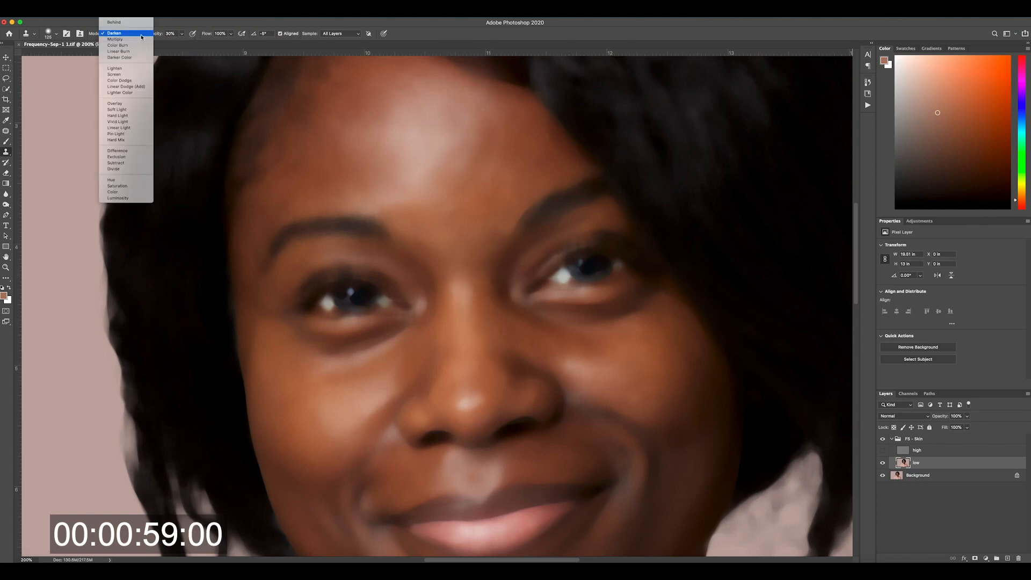
left_click(134, 69)
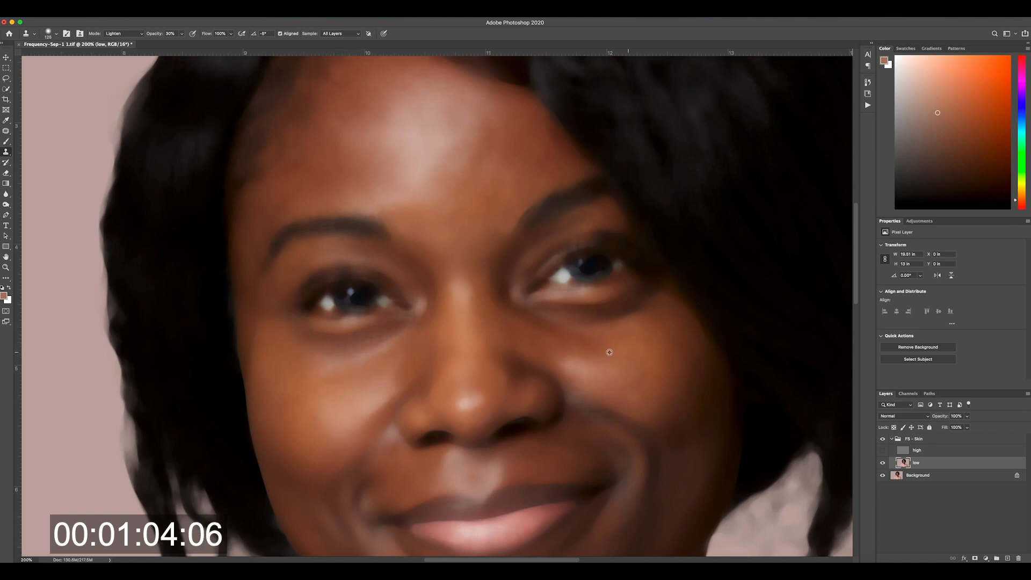
left_click(634, 334, "alt")
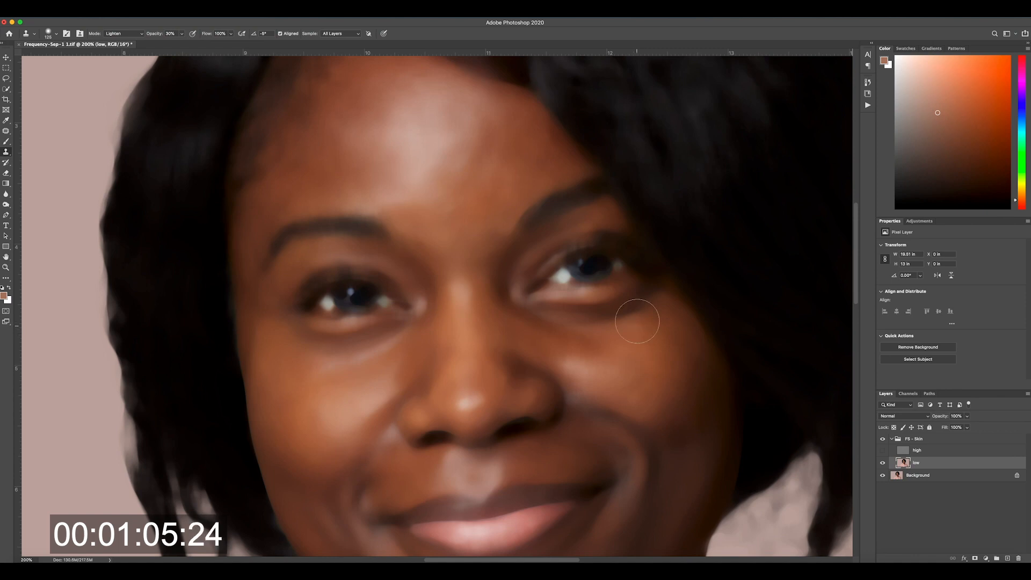
mouse_move(638, 320)
left_mouse_down()
mouse_move(649, 291)
mouse_move(588, 326)
mouse_move(557, 322)
mouse_move(587, 327)
left_mouse_up()
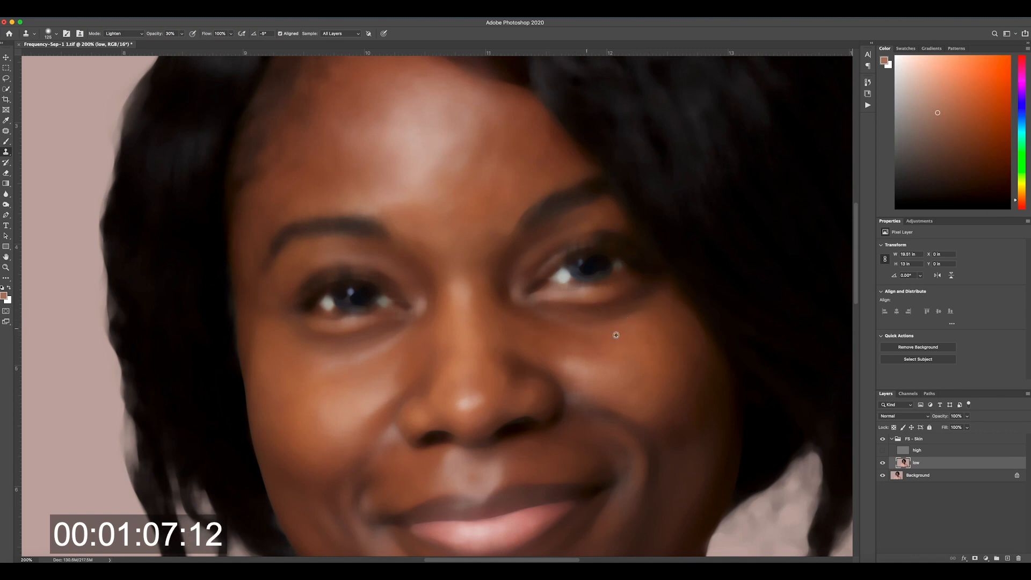
Step: Lasso the forehead and both cheeks as one combined selection and feather its edges
left_click(9, 79)
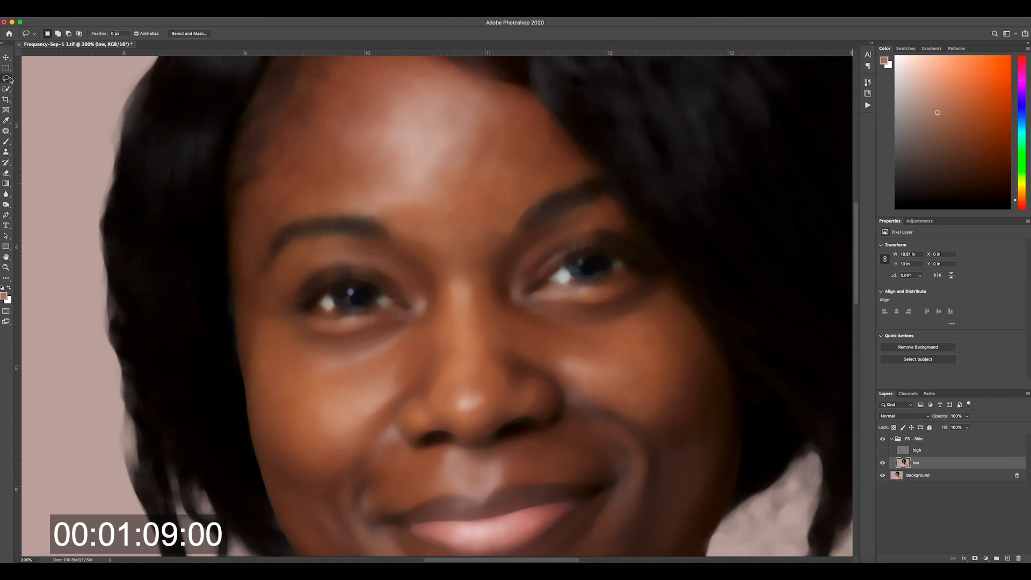
mouse_move(339, 92)
left_mouse_down()
mouse_move(378, 202)
mouse_move(469, 229)
mouse_move(531, 151)
mouse_move(417, 77)
mouse_move(351, 73)
left_mouse_up()
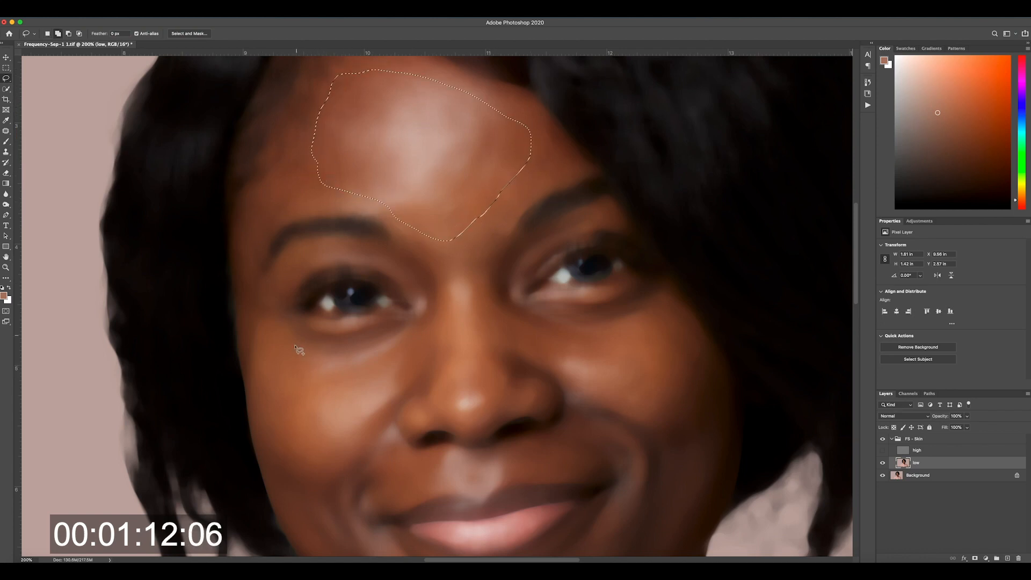
left_click_drag(295, 355, 303, 389)
mouse_move(316, 463)
left_mouse_down()
mouse_move(388, 410)
mouse_move(411, 334)
mouse_move(264, 362)
mouse_move(319, 459)
left_mouse_up()
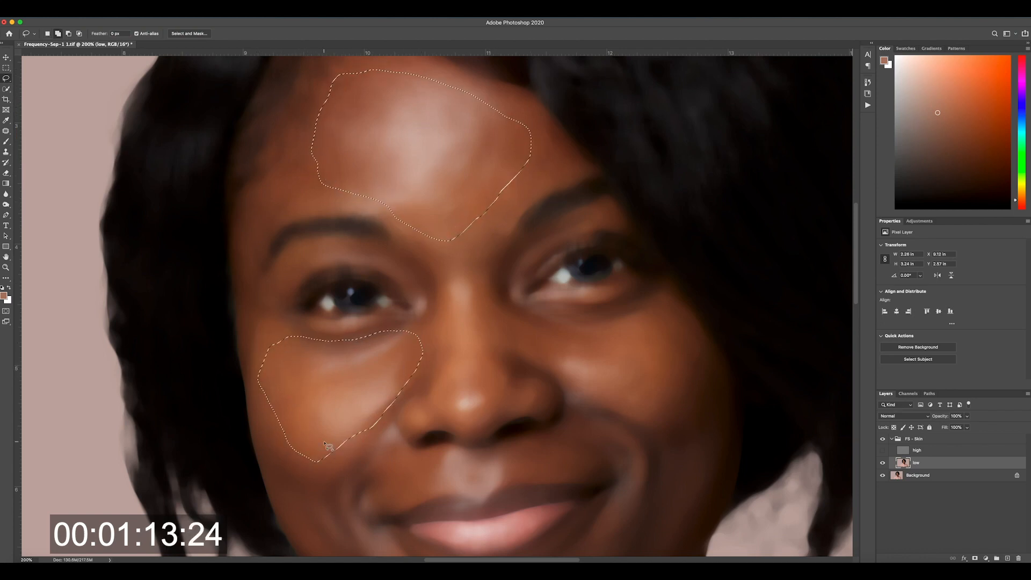
left_click_drag(273, 321, 261, 356)
mouse_move(542, 302)
left_mouse_down()
mouse_move(516, 322)
mouse_move(681, 395)
mouse_move(604, 314)
mouse_move(539, 303)
left_mouse_up()
right_click(376, 348)
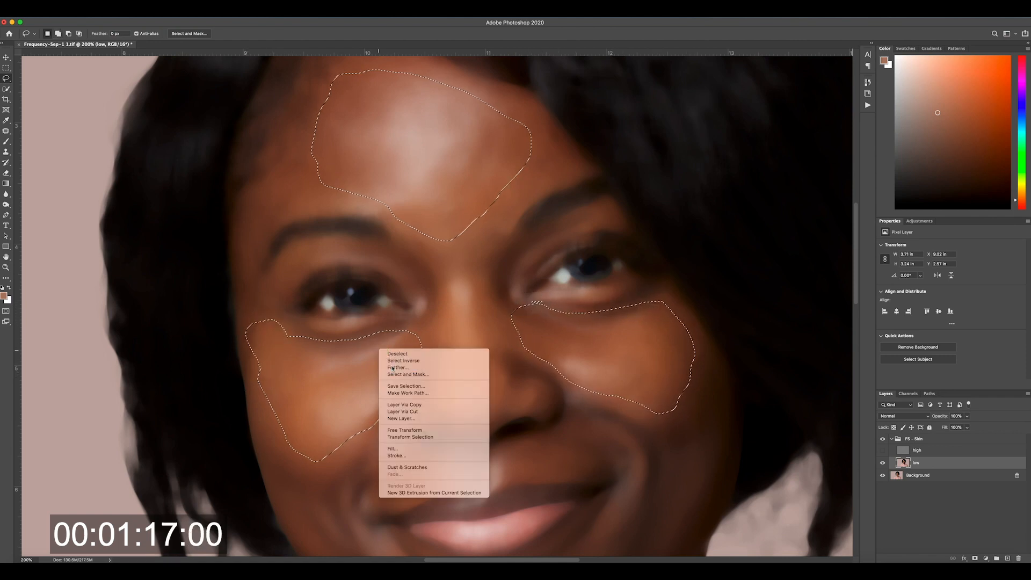
left_click(409, 374)
left_click(656, 261)
Step: Apply a Gaussian Blur with a 10.1 pixel radius to the selected skin areas on the low layer, then deselect
left_click(186, 13)
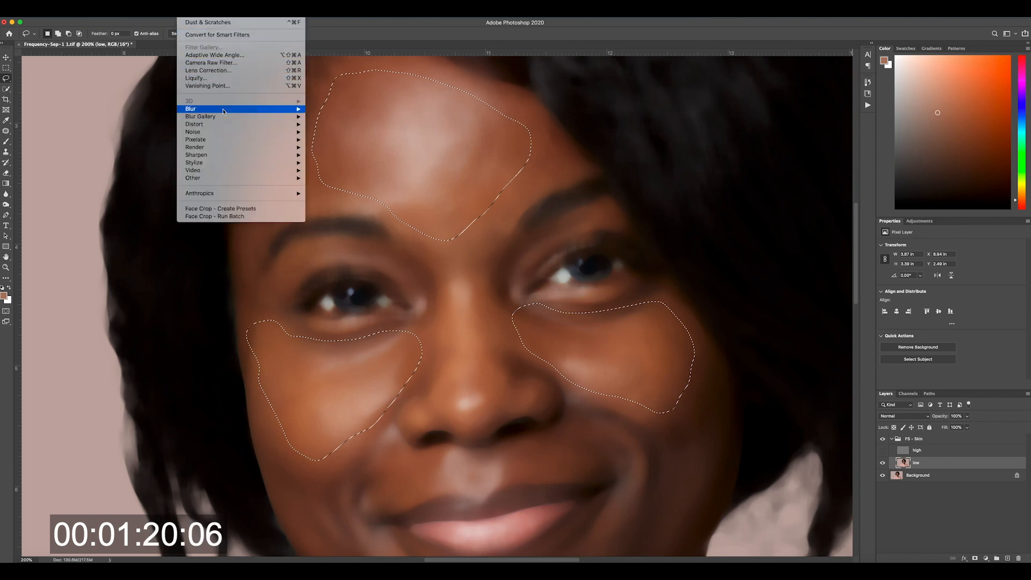
mouse_move(224, 112)
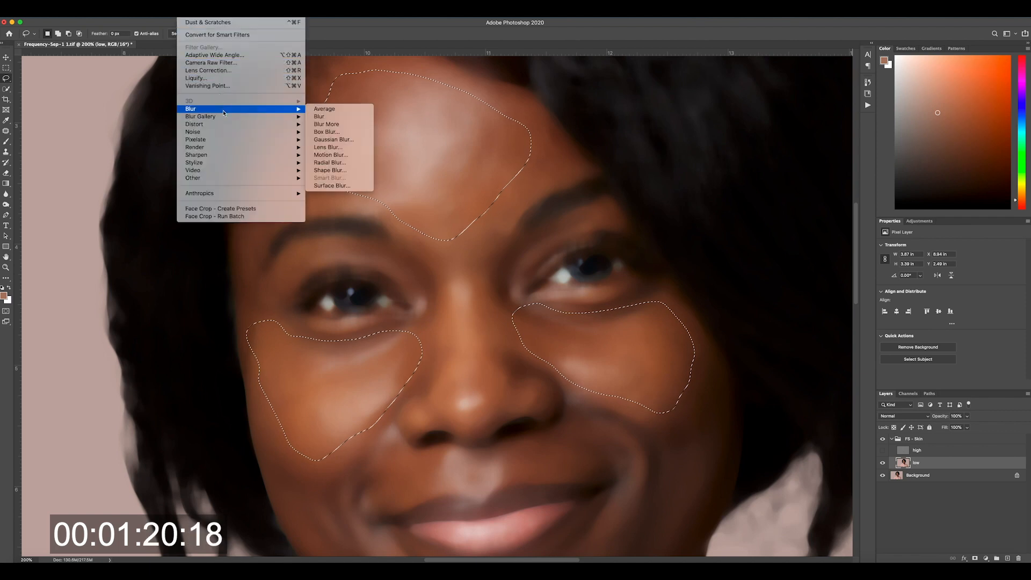
left_click(334, 139)
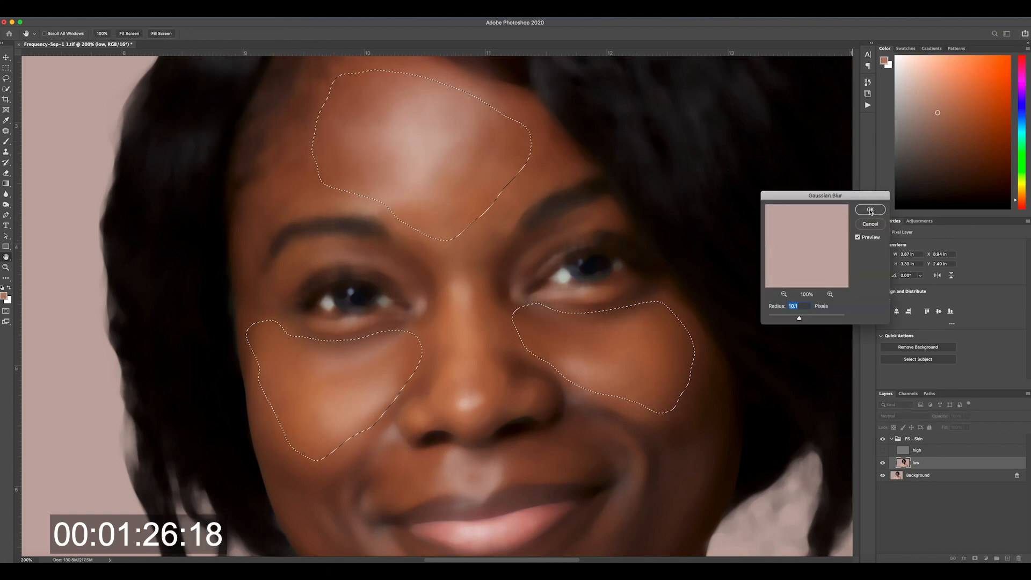
left_click(870, 210)
key("ctrl+d")
key("l")
key("ctrl+shift+d")
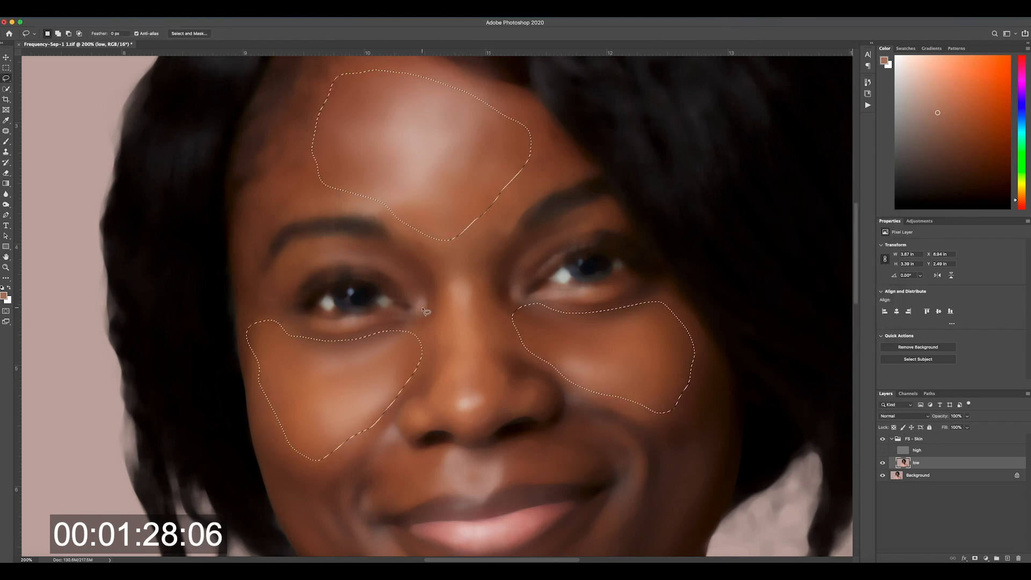
key("ctrl+d")
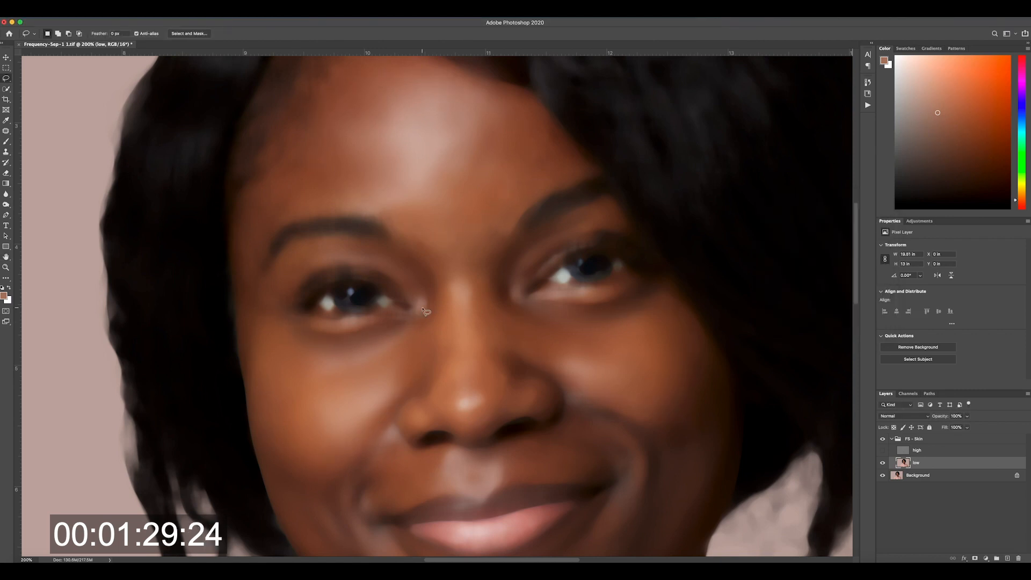
Step: Show the high layer again, collapse the FS - Skin group, and toggle the group's visibility to compare before and after
left_click(882, 450)
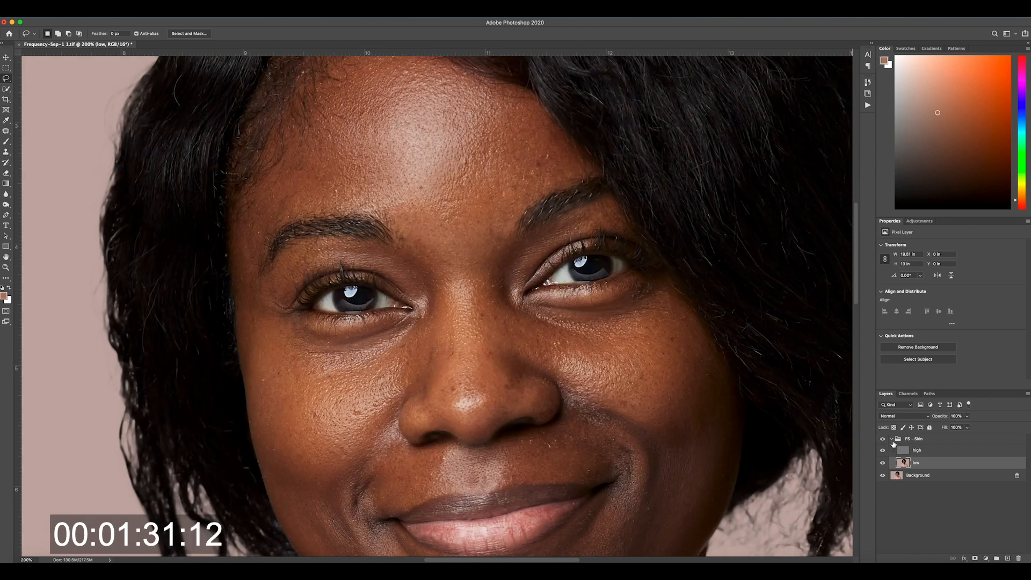
left_click(893, 439)
key("super+0")
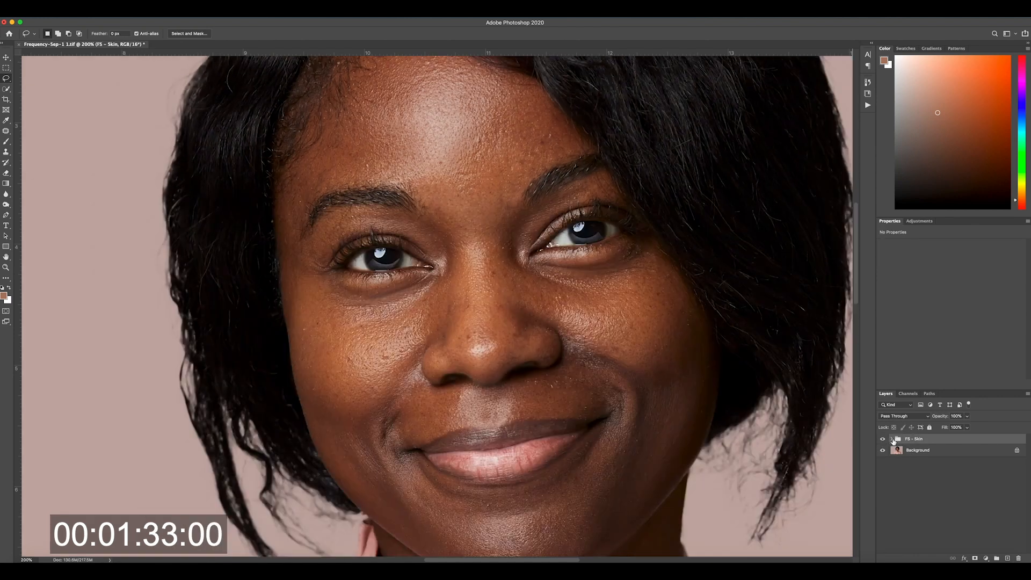
left_click(882, 440)
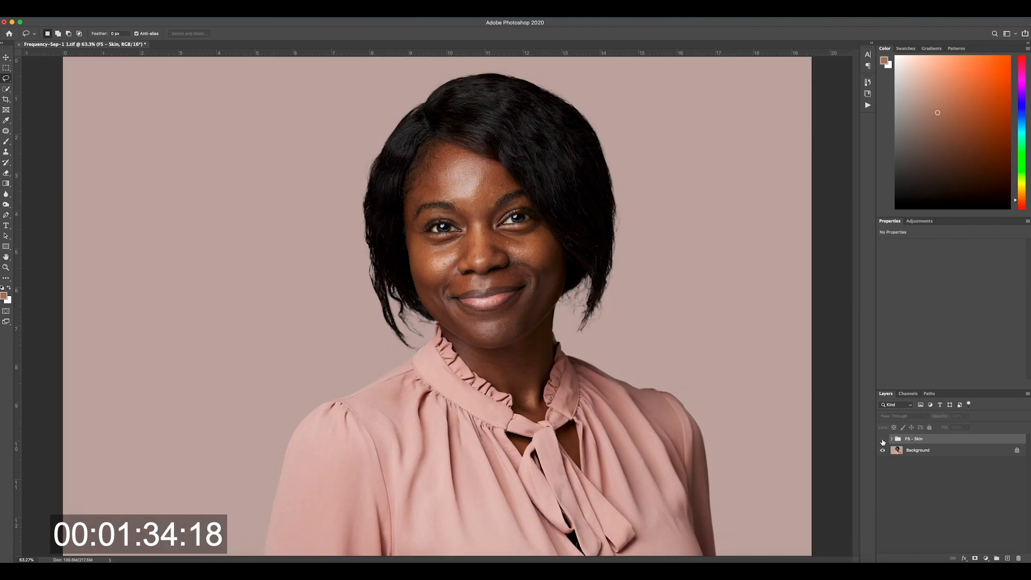
left_click(883, 440)
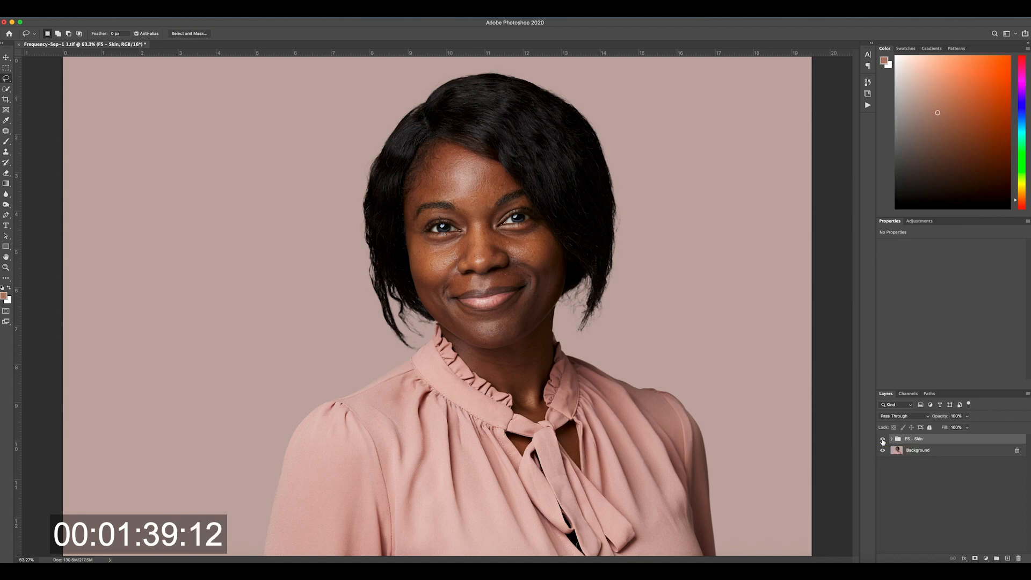
Step: Remove small texture blemishes around the nose and middle of the face on the high layer using the Patch tool
left_click(892, 438)
left_click(924, 449)
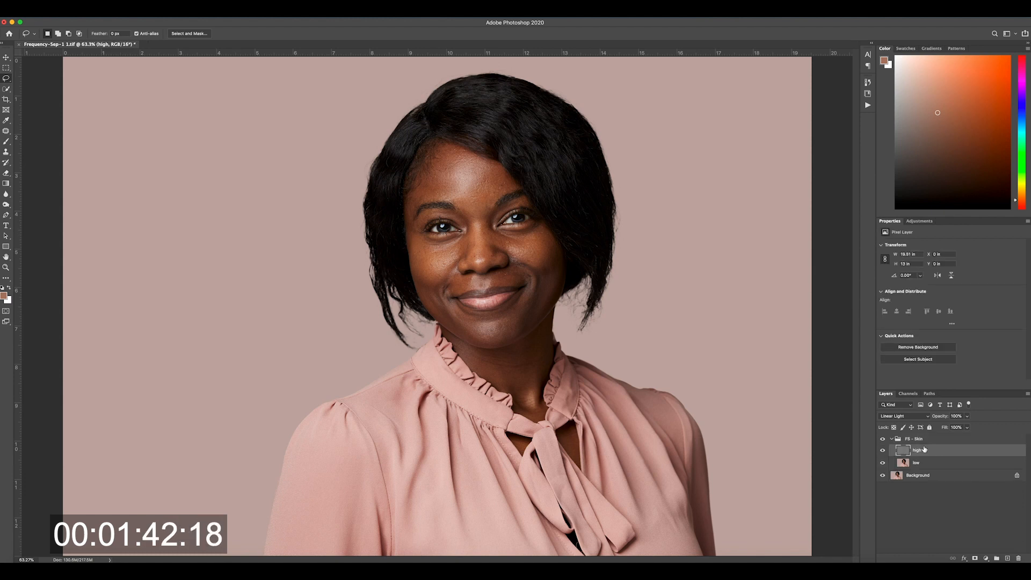
key("j")
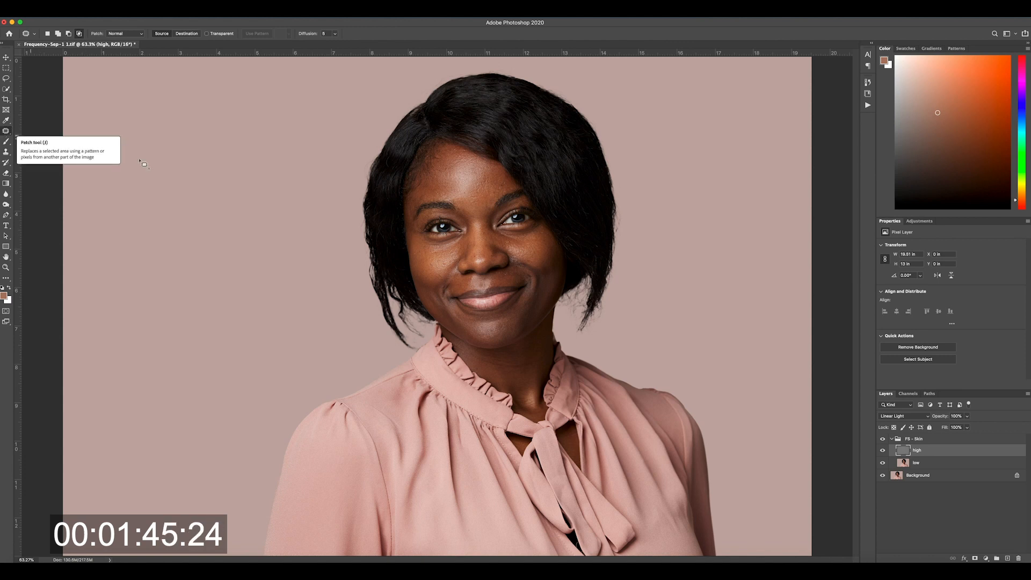
key("super+1")
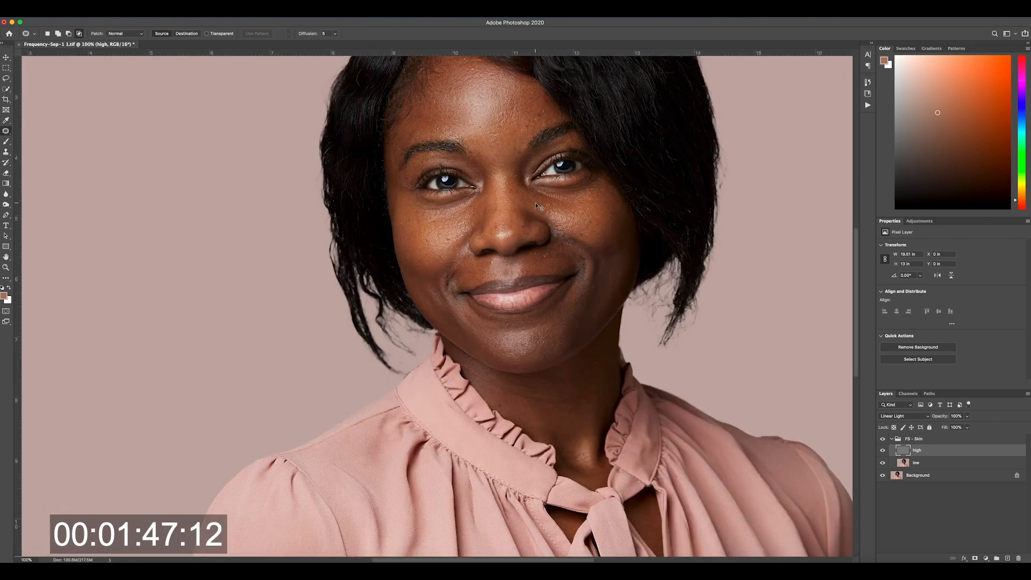
key("super+plus")
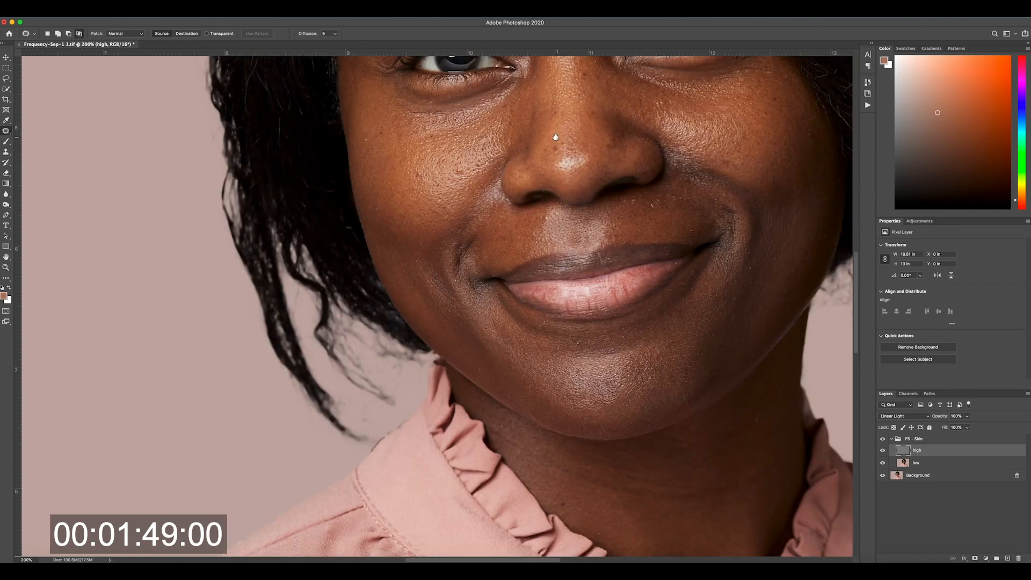
left_click_drag(533, 179, 438, 230)
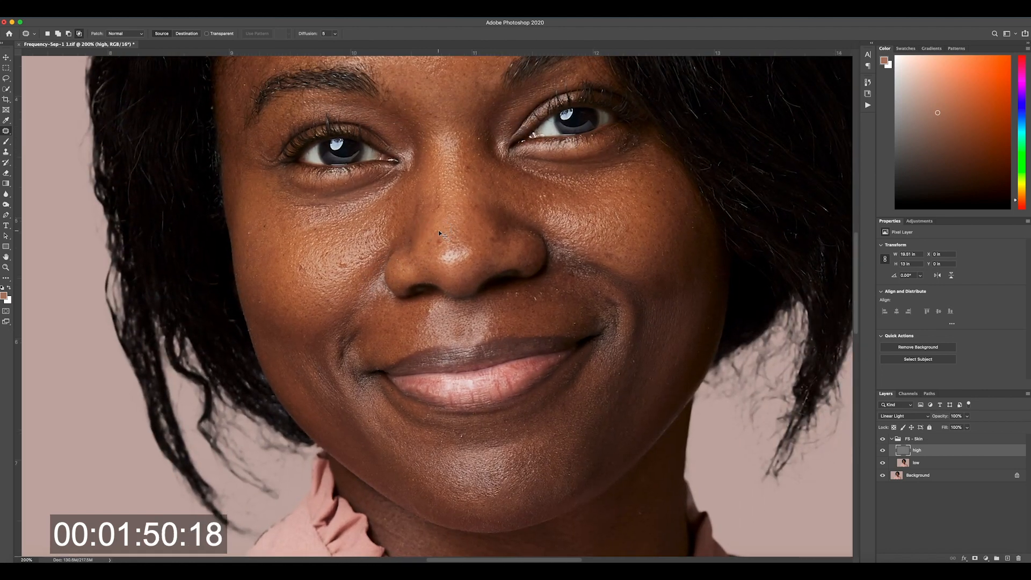
key("super+minus")
mouse_move(476, 240)
left_mouse_down()
mouse_move(493, 253)
mouse_move(481, 248)
left_mouse_up()
key("super+d")
mouse_move(486, 298)
left_mouse_down()
mouse_move(478, 309)
mouse_move(496, 296)
left_mouse_up()
key("super+d")
left_click_drag(495, 299, 500, 304)
key("super+d")
key("super+d")
left_click_drag(501, 301, 471, 299)
key("super+d")
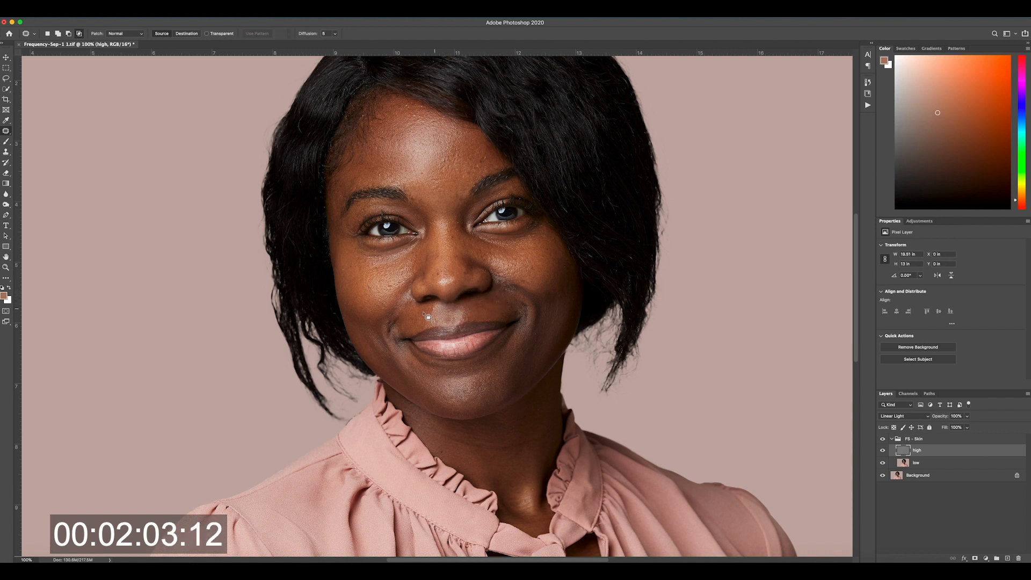
Step: Patch the texture spots on the cheek beside the nose and near the inner eyebrow on the high layer
mouse_move(389, 290)
left_mouse_down()
mouse_move(378, 306)
mouse_move(376, 284)
mouse_move(401, 287)
left_mouse_up()
key("ctrl+d")
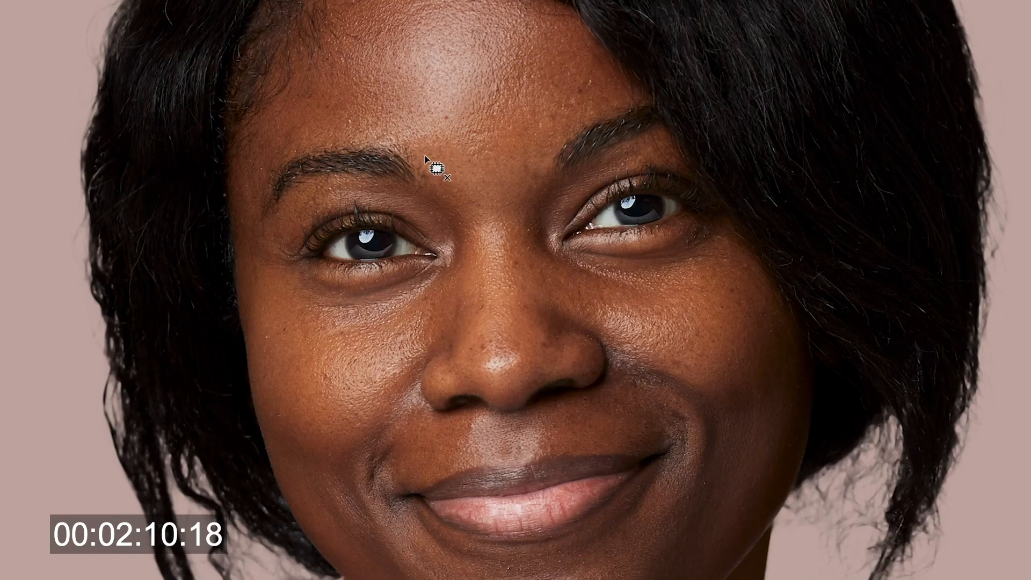
mouse_move(414, 191)
left_mouse_down()
mouse_move(434, 170)
mouse_move(428, 176)
mouse_move(442, 179)
mouse_move(418, 189)
left_mouse_up()
key("ctrl+d")
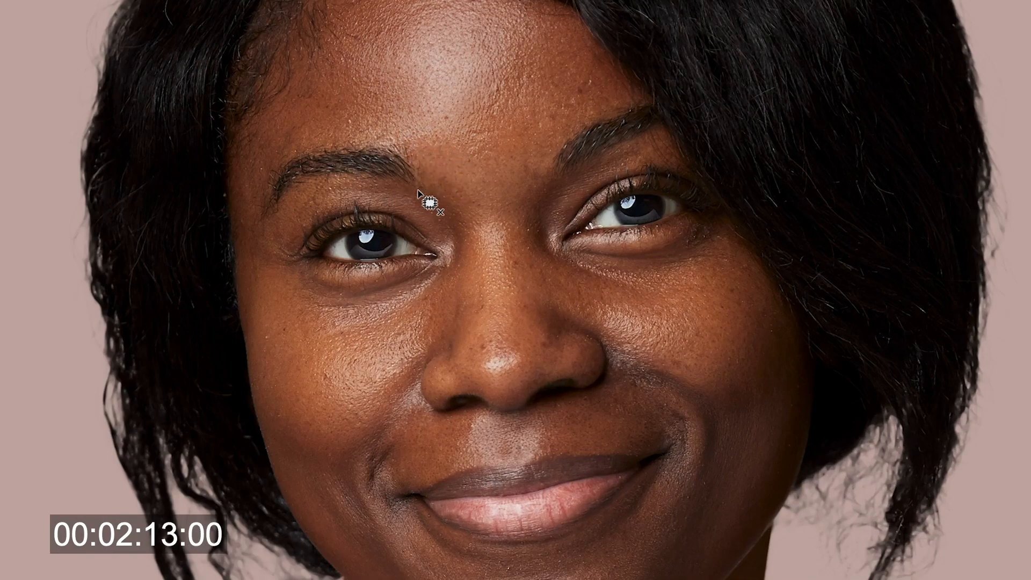
key("super+d")
Step: Patch the remaining texture spots on the forehead and outer cheek of the high layer
mouse_move(572, 87)
left_mouse_down()
mouse_move(579, 74)
mouse_move(589, 101)
mouse_move(587, 81)
left_mouse_up()
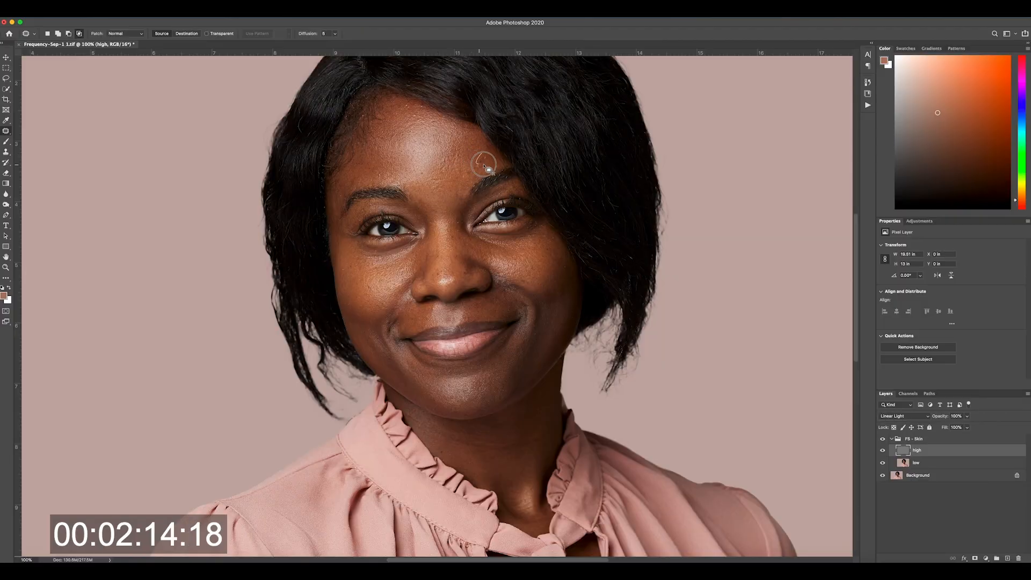
left_click_drag(490, 161, 477, 146)
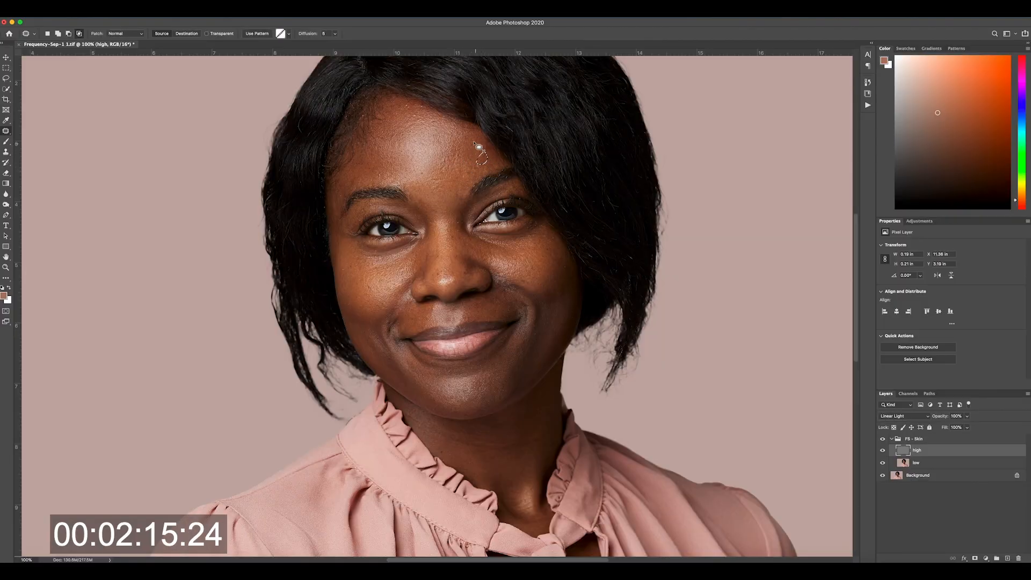
left_click(473, 142)
mouse_move(385, 172)
left_mouse_down()
mouse_move(376, 170)
mouse_move(384, 170)
left_mouse_up()
left_click_drag(380, 171, 376, 159)
left_click(380, 163)
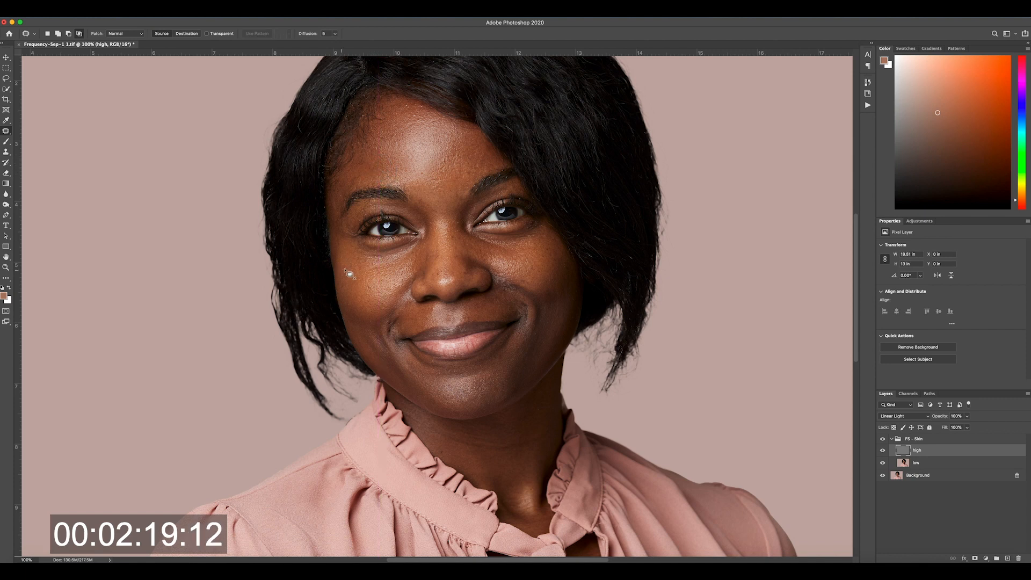
mouse_move(346, 271)
left_mouse_down()
mouse_move(354, 270)
mouse_move(355, 287)
left_mouse_up()
left_click(356, 288)
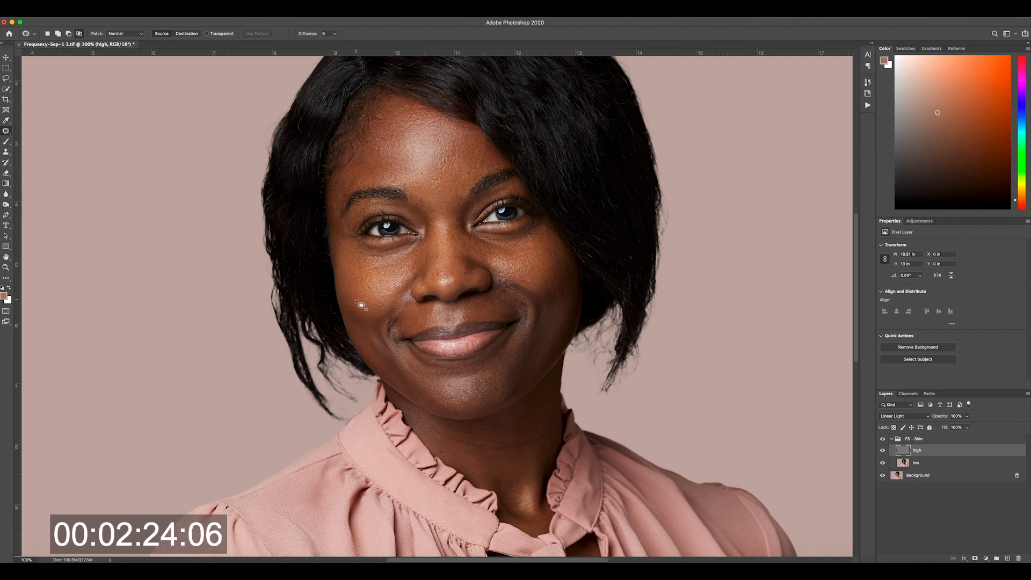
Step: Toggle the FS - Skin group off and on to compare the full portrait before and after retouching
key("super+0")
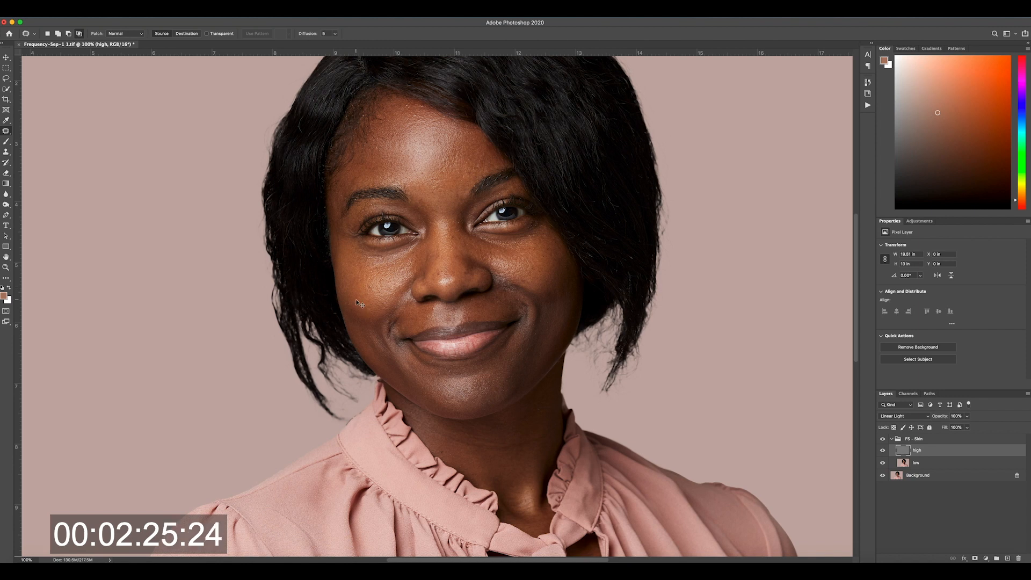
left_click(882, 439)
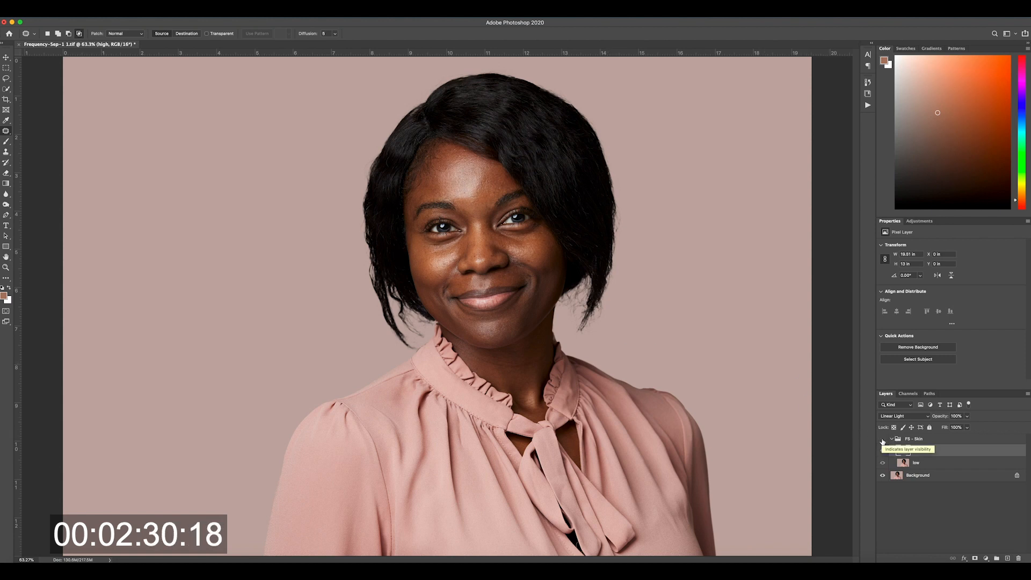
left_click(882, 440)
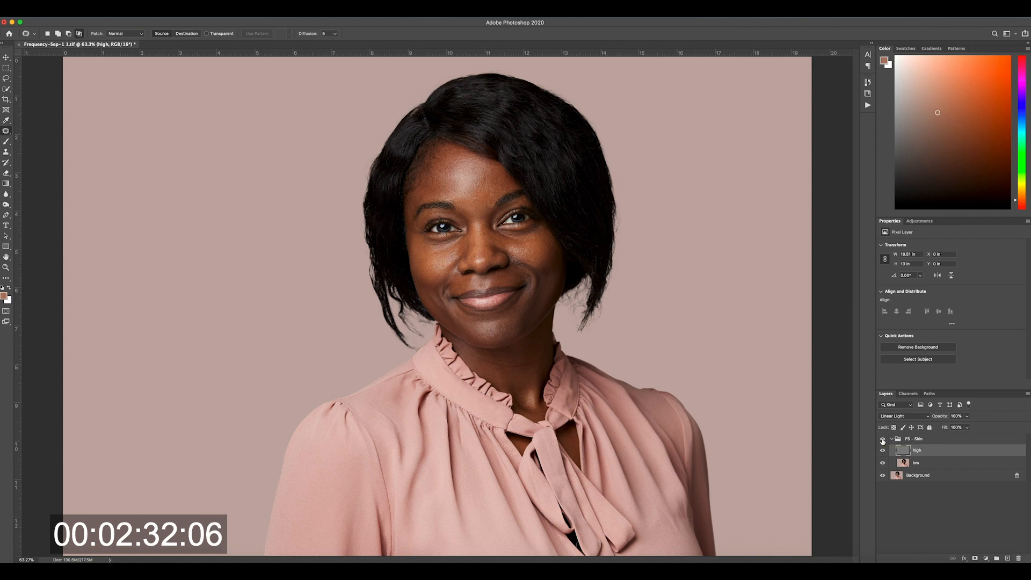